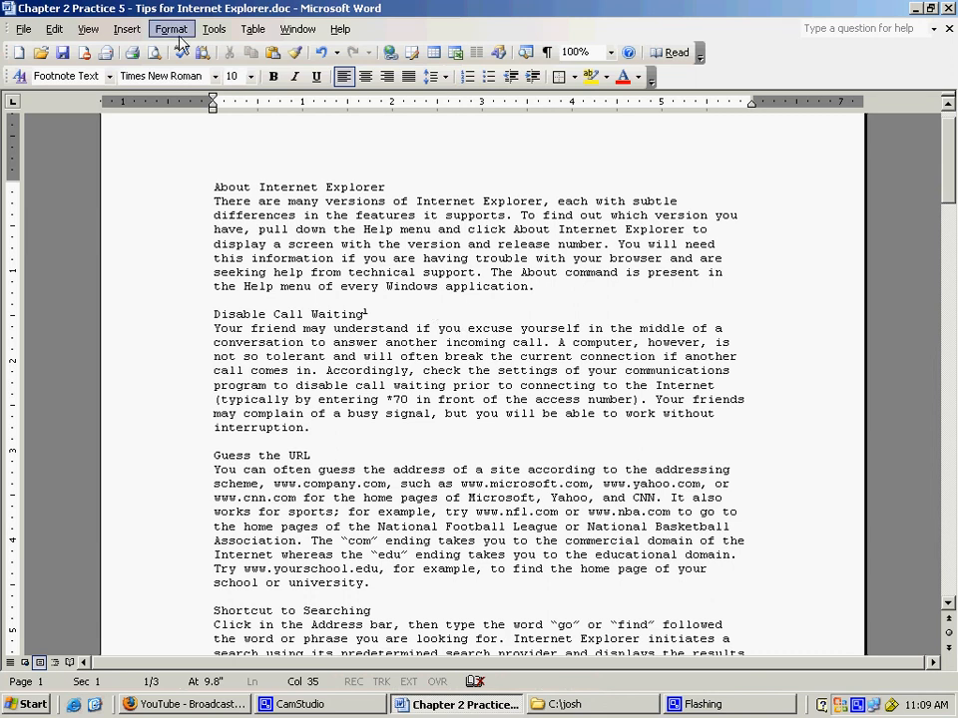
# - Open the clip art search and search all collections for "phone"
pyautogui.click(112, 27)
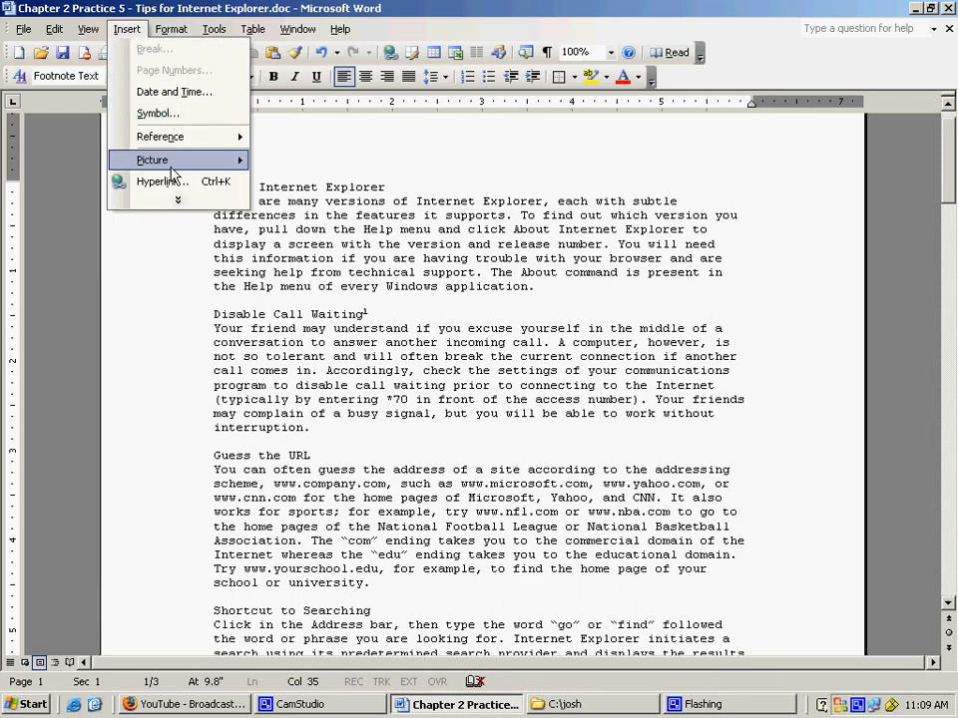
pyautogui.moveTo(170, 170)
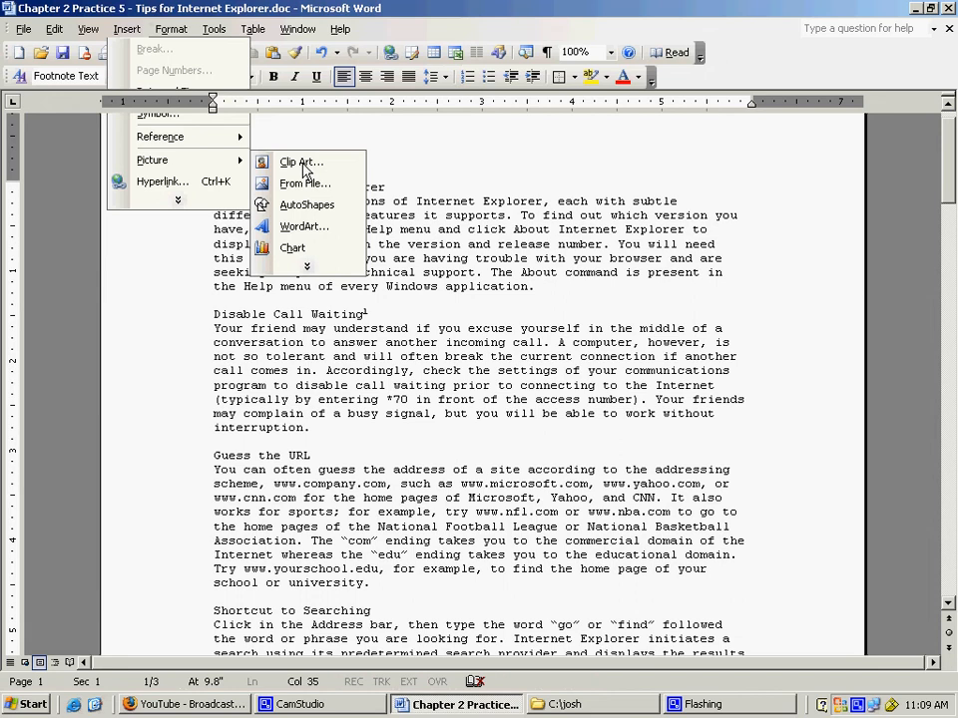
pyautogui.click(303, 162)
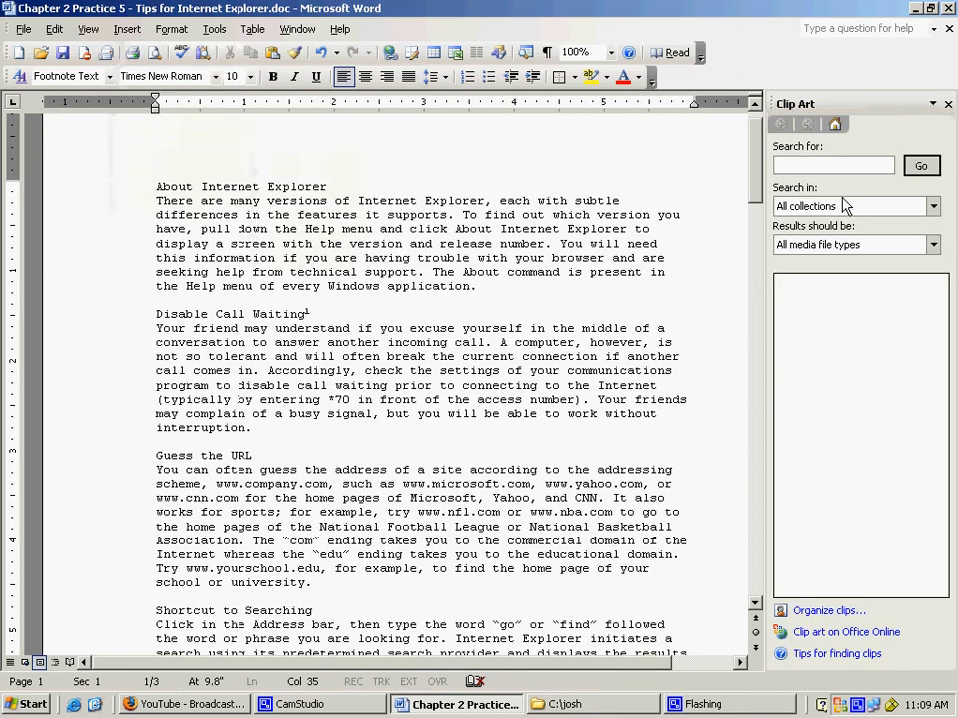
pyautogui.click(842, 167)
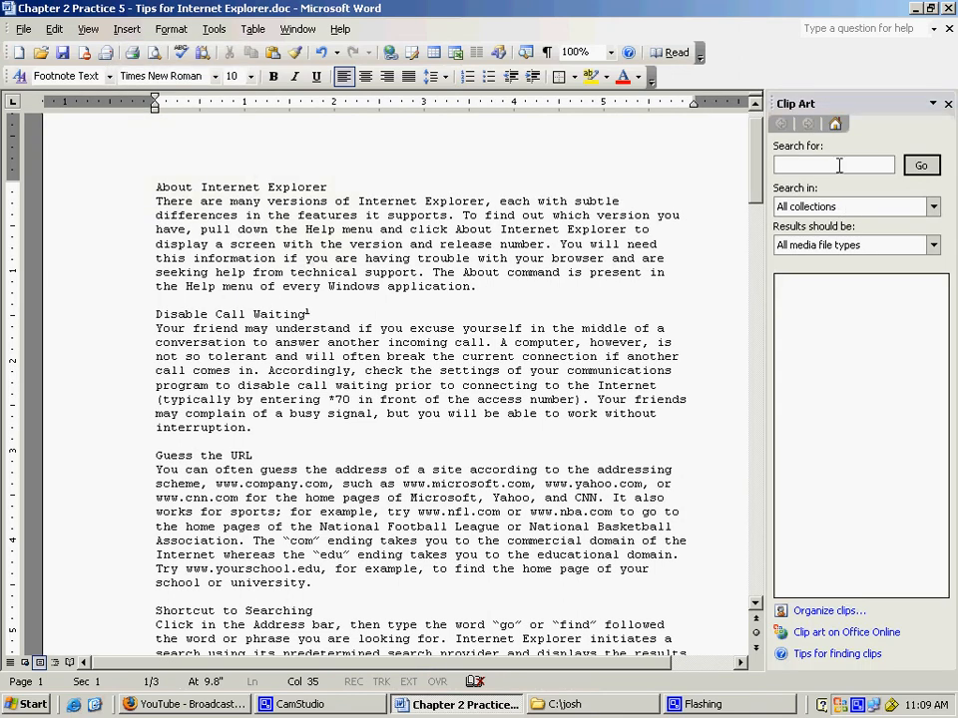
pyautogui.write('phone')
pyautogui.press('Return')
pyautogui.press('Return')
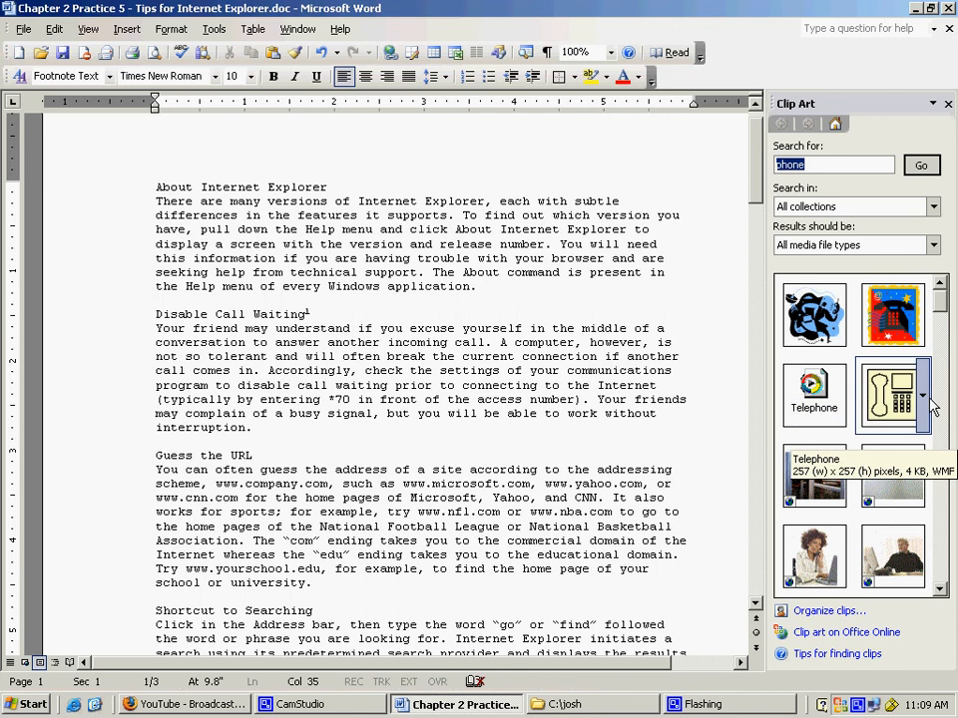
pyautogui.click(887, 406)
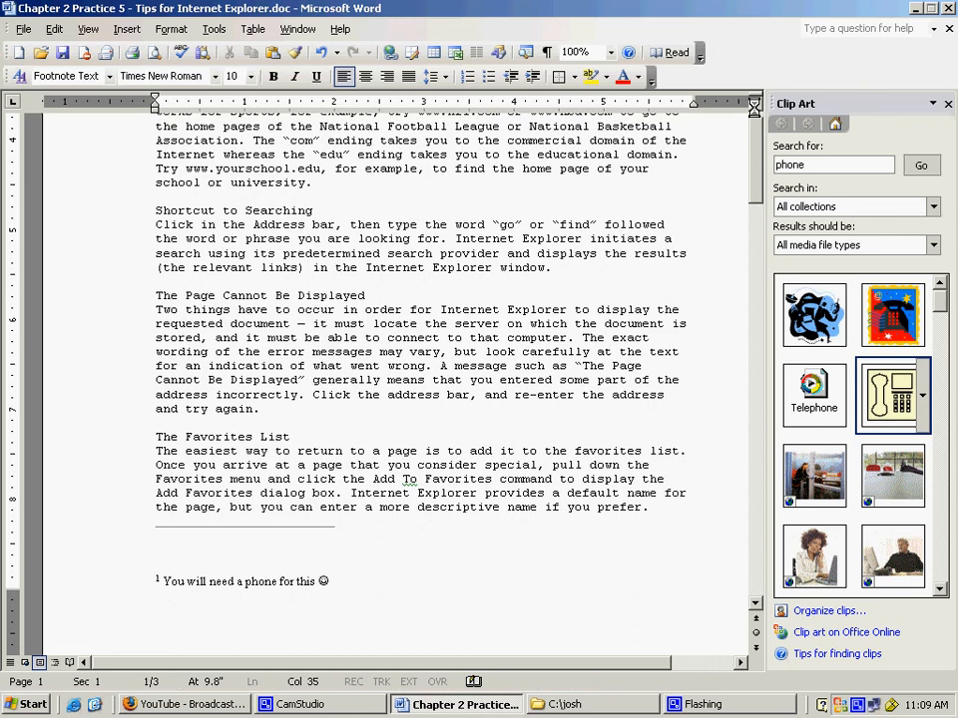
pyautogui.click(891, 394)
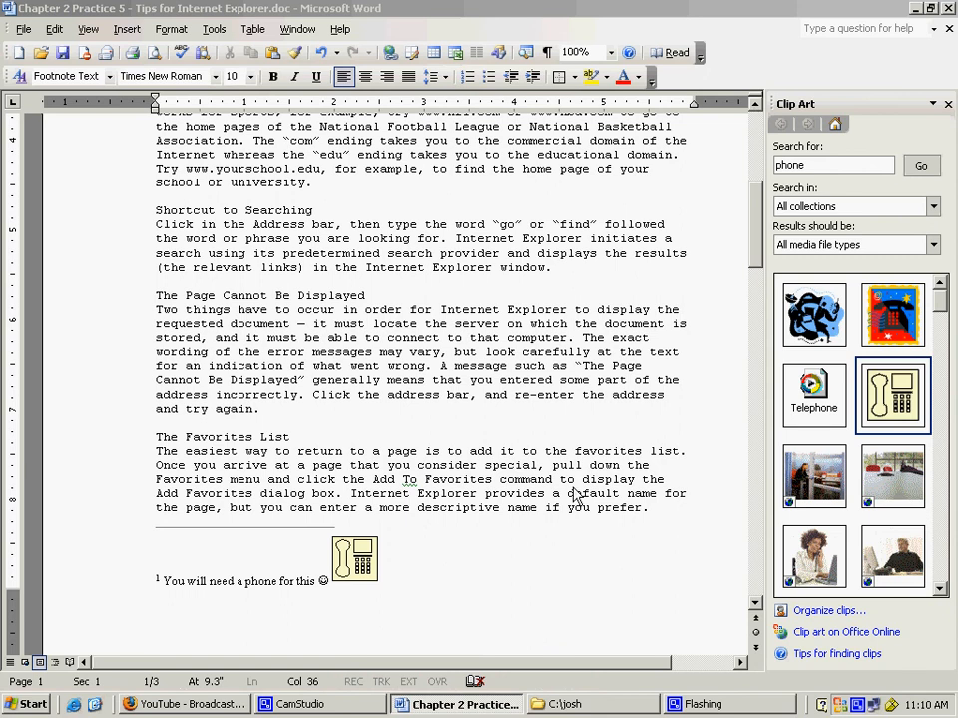
pyautogui.hotkey('ctrl', 'z')
# - Place the cream-coloured telephone clip at the start of the paragraph under "Disable Call Waiting"
pyautogui.moveTo(757, 227); pyautogui.dragTo(757, 149)
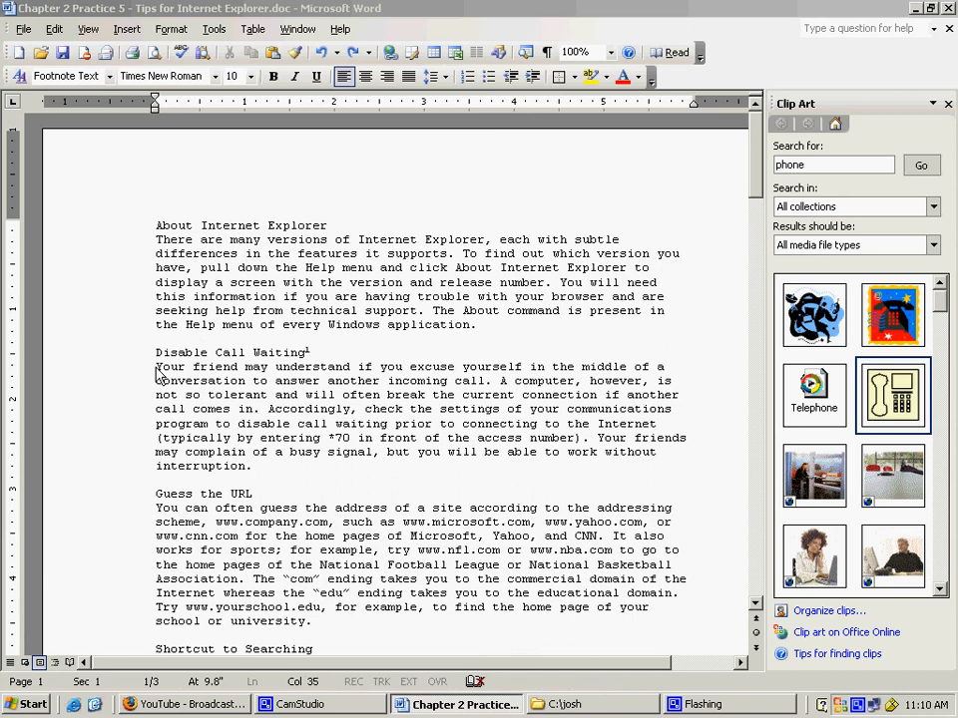
pyautogui.click(156, 366)
pyautogui.moveTo(891, 389)
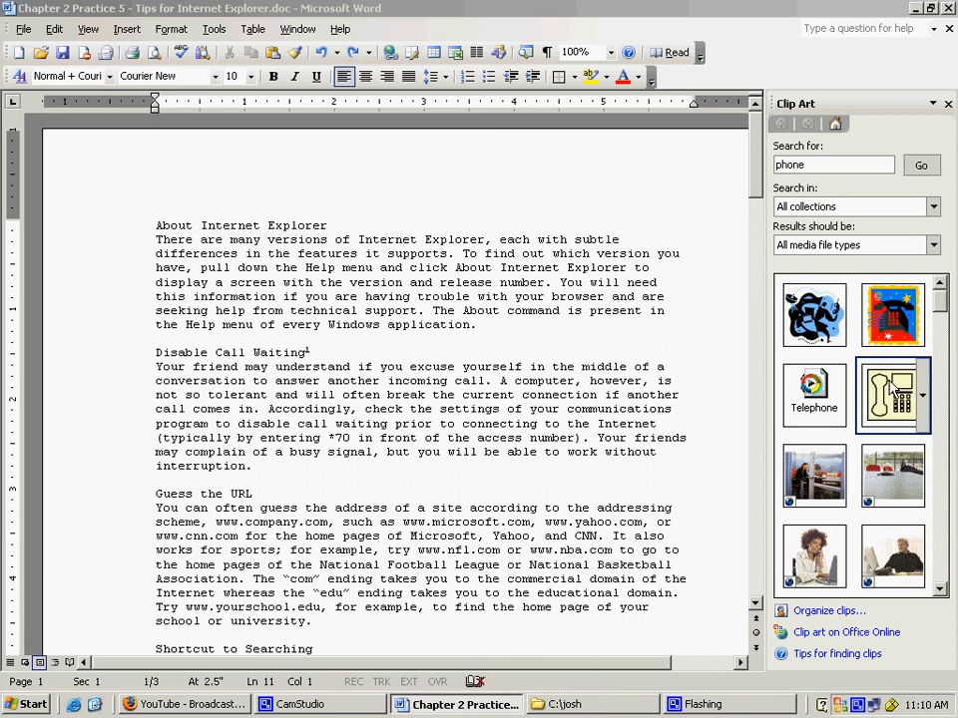
pyautogui.moveTo(891, 389); pyautogui.dragTo(171, 373)
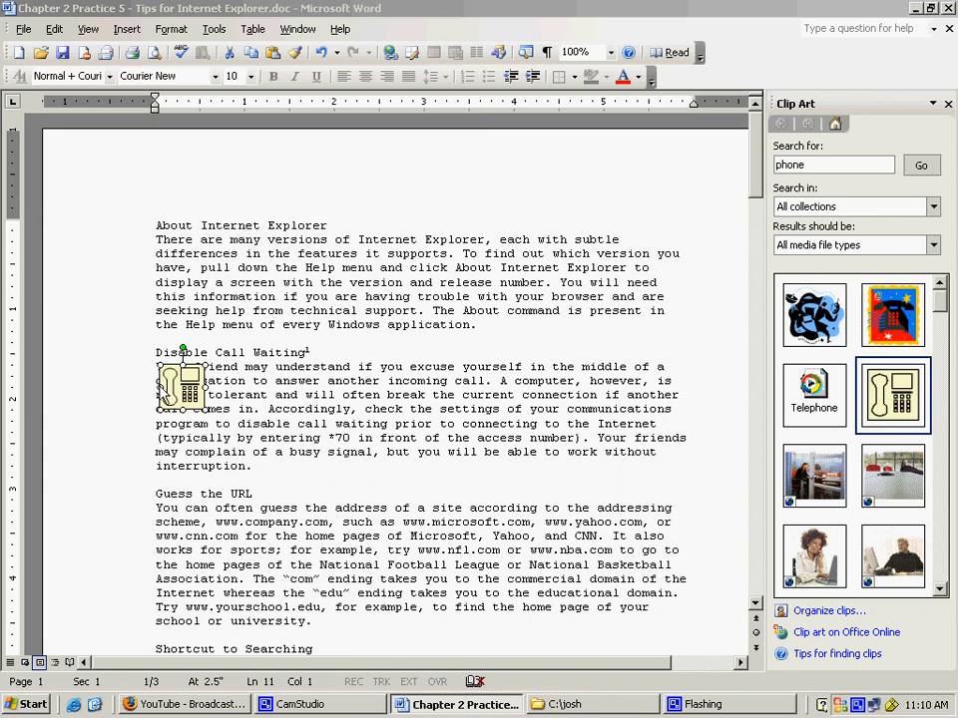
# - Set the cream-coloured telephone clip's text wrapping style to Tight
pyautogui.rightClick(167, 393)
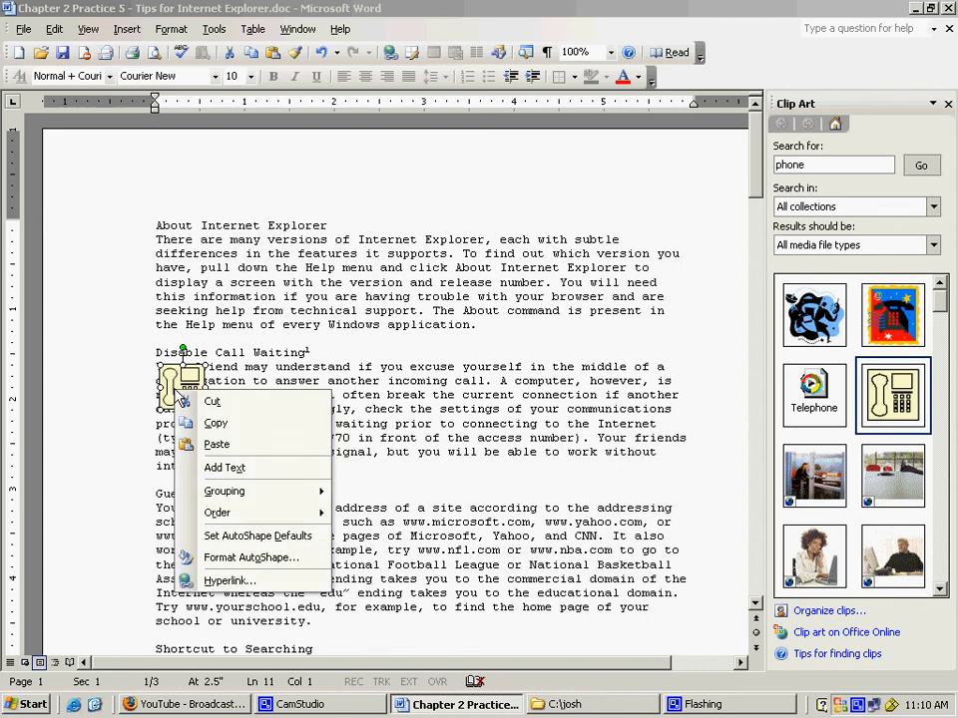
pyautogui.rightClick(177, 379)
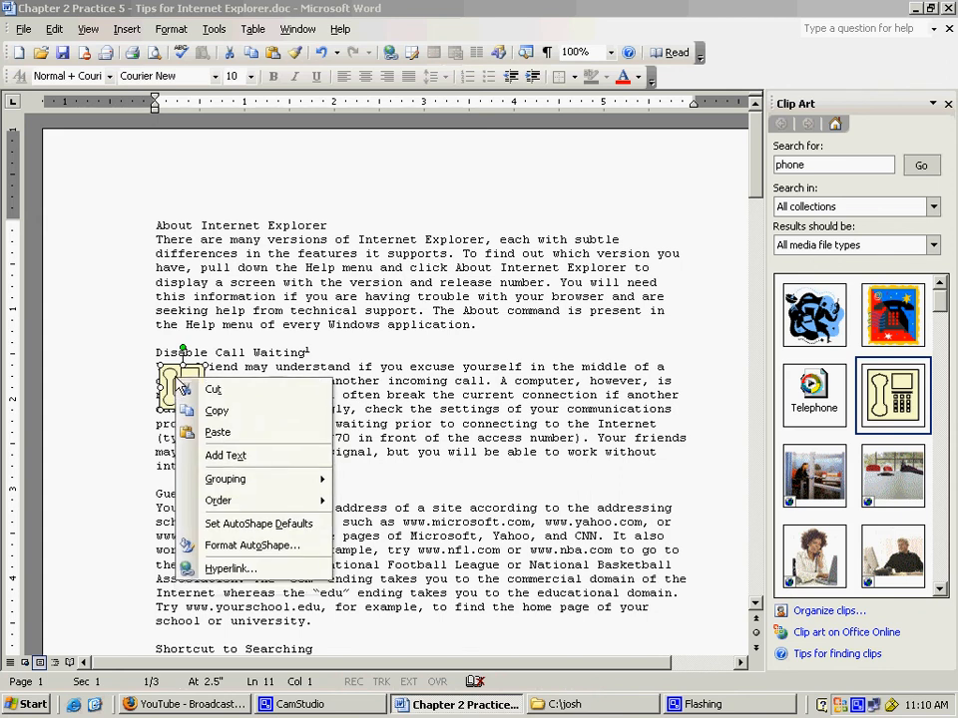
pyautogui.click(255, 544)
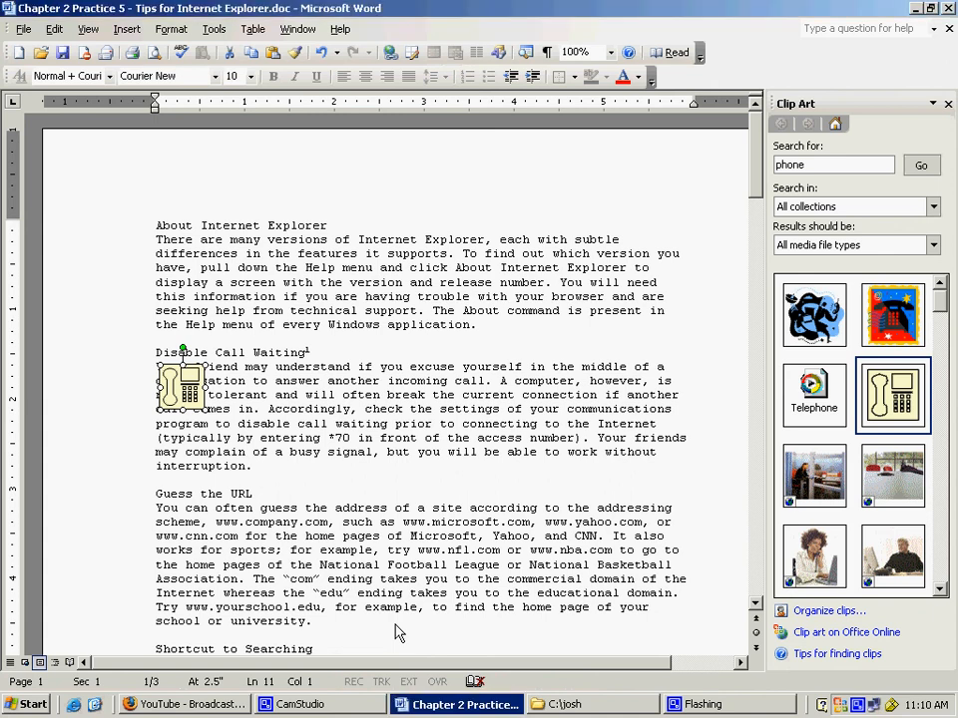
pyautogui.press('F9')
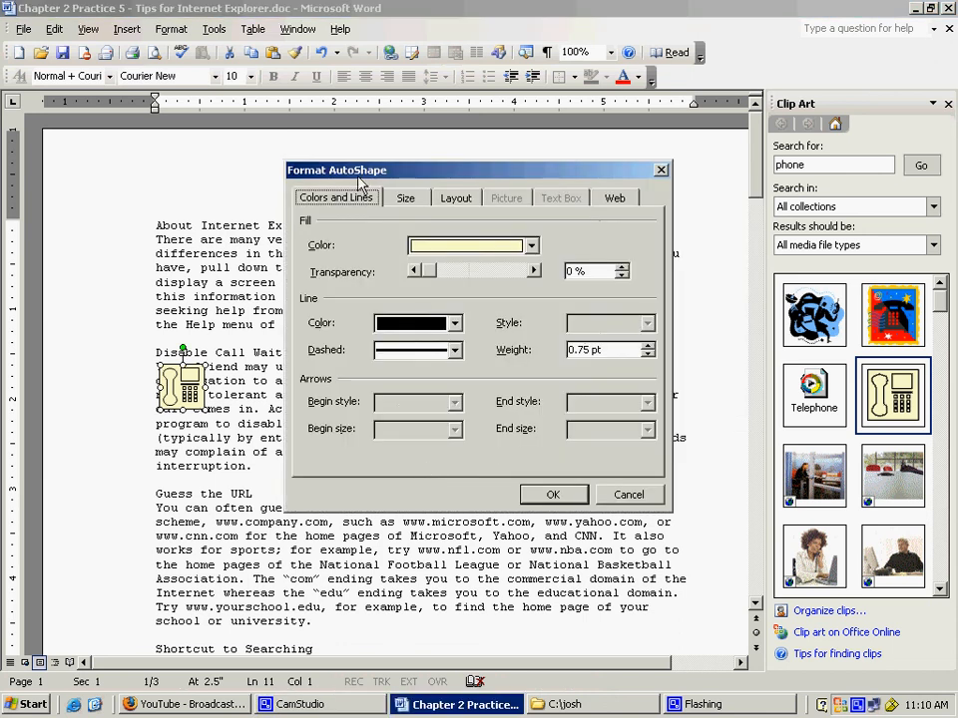
pyautogui.moveTo(354, 175); pyautogui.dragTo(445, 188)
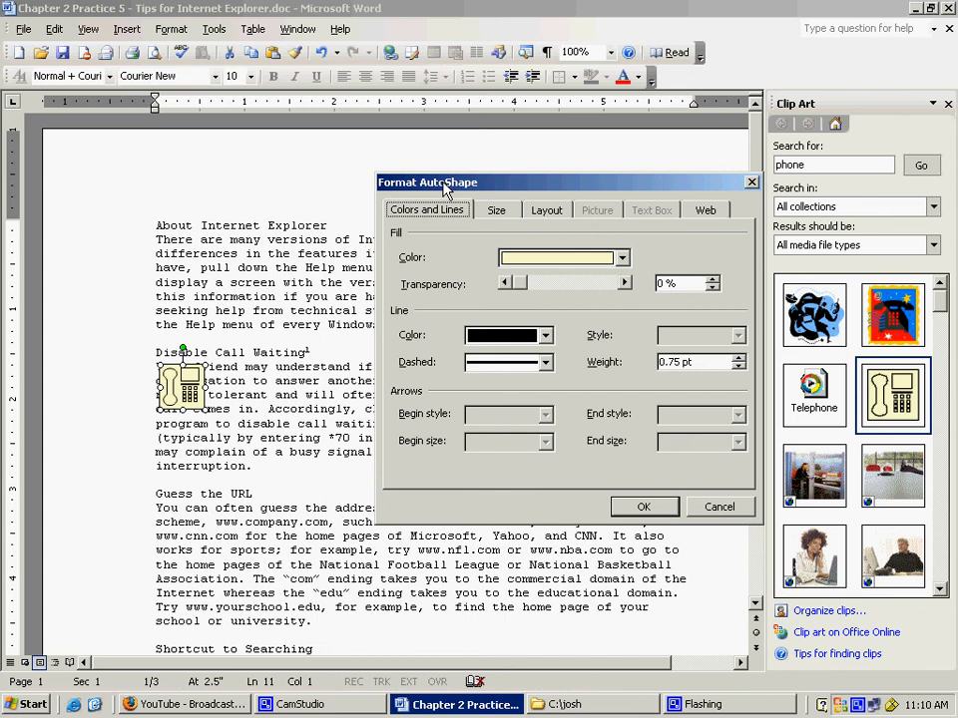
pyautogui.click(545, 211)
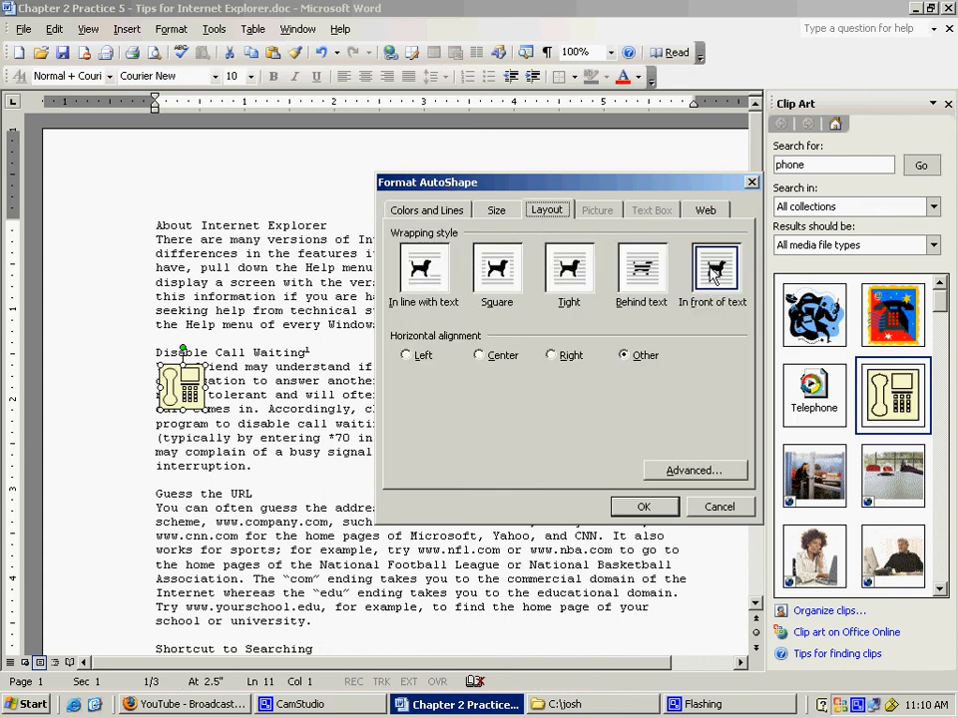
pyautogui.click(566, 279)
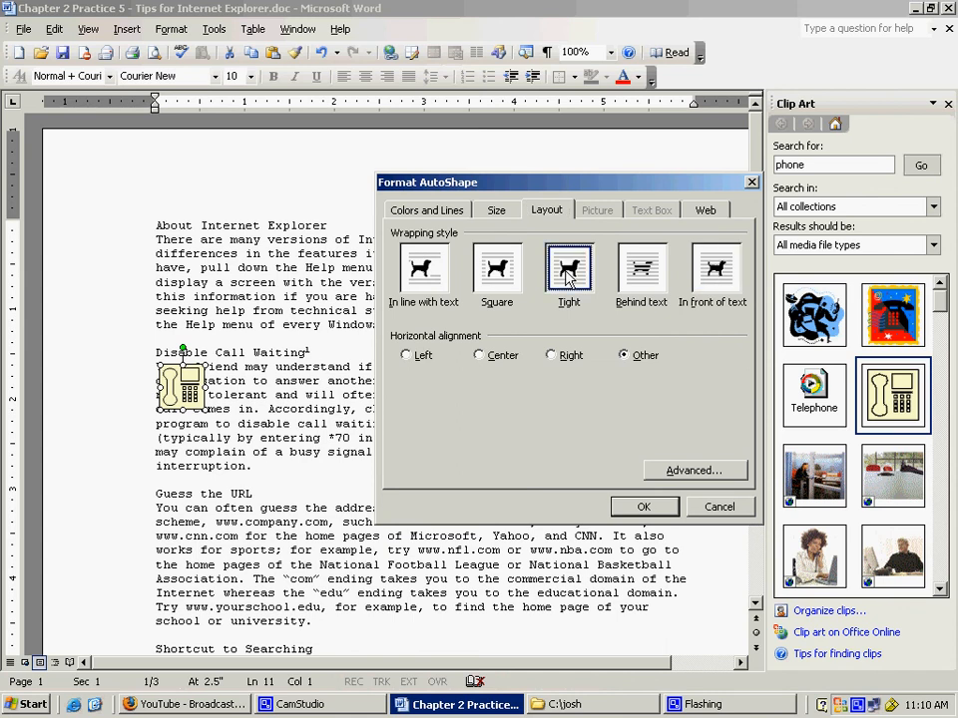
pyautogui.click(644, 507)
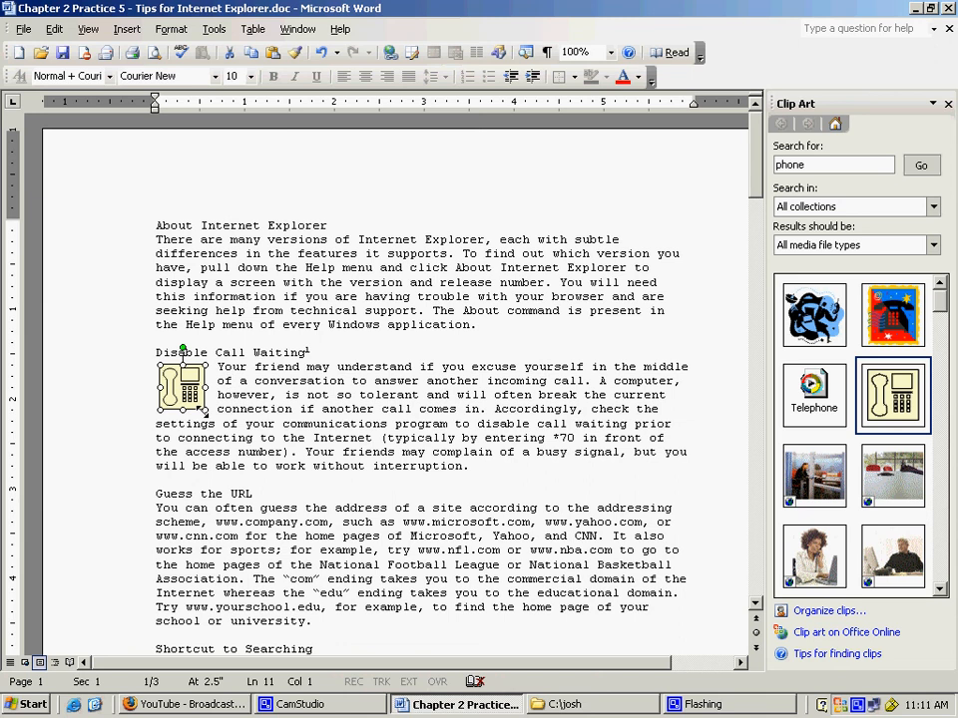
# - Try widening the cream-coloured telephone clip slightly, and remove it from the paragraph
pyautogui.moveTo(204, 413)
pyautogui.mouseDown()
pyautogui.moveTo(221, 420)
pyautogui.moveTo(206, 413)
pyautogui.moveTo(214, 420)
pyautogui.moveTo(213, 409)
pyautogui.mouseUp()
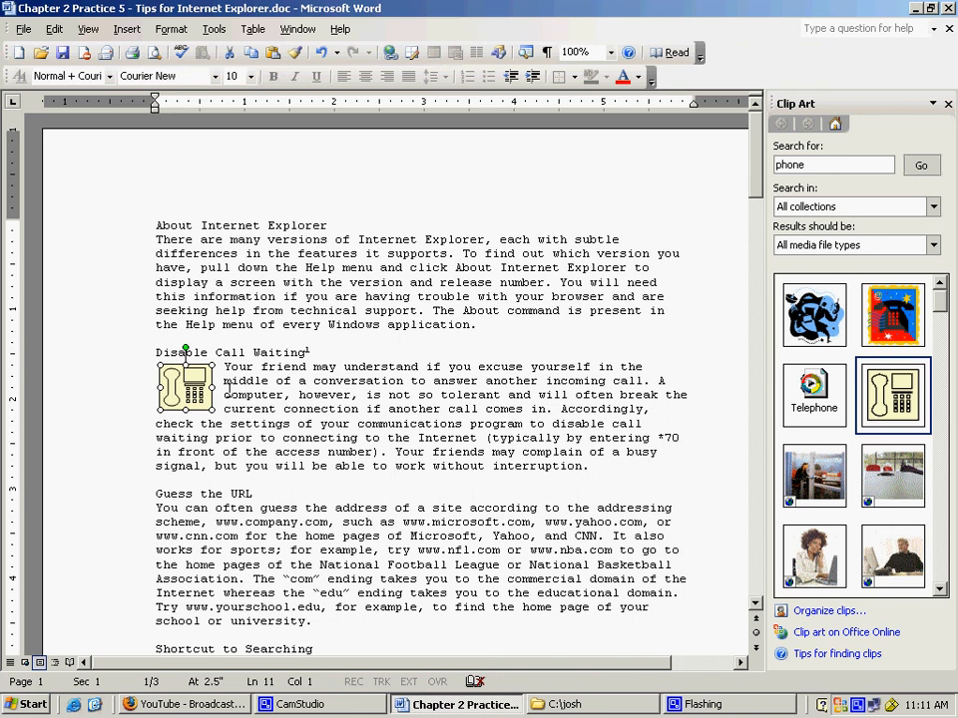
pyautogui.hotkey('ctrl', 'z')
pyautogui.hotkey('ctrl', 'y')
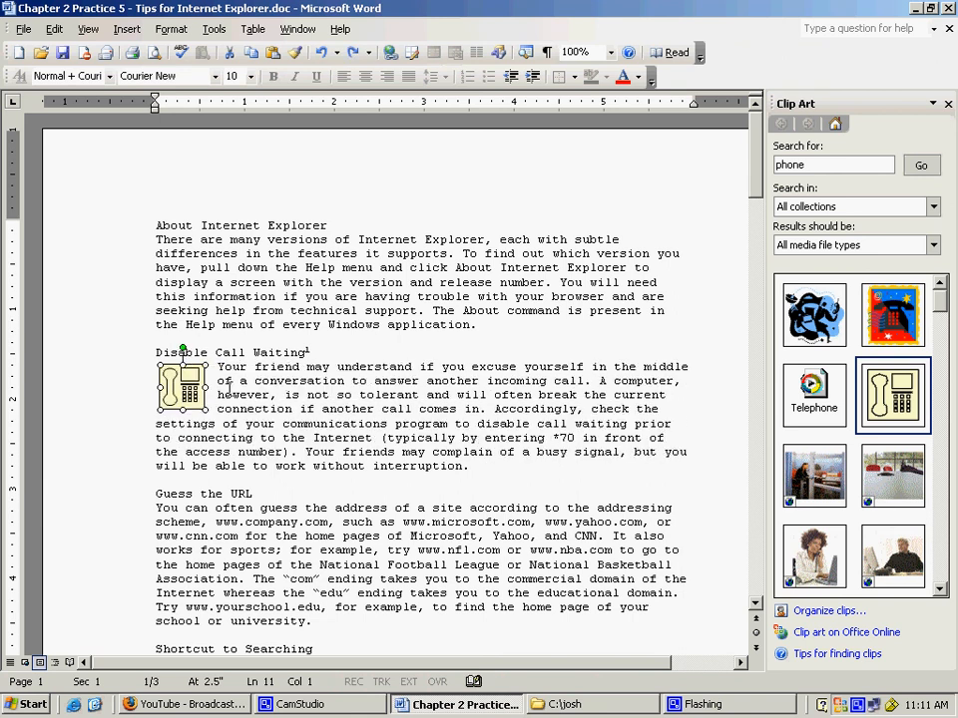
pyautogui.press('Delete')
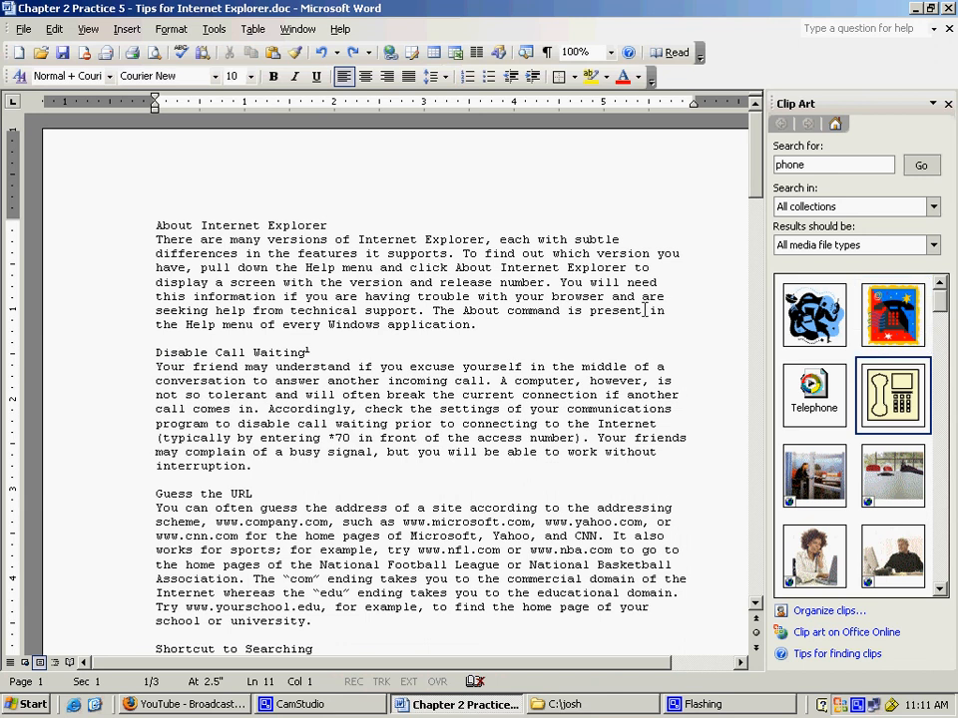
# - Insert the red and blue telephone clip before the "Disable Call Waiting" paragraph text and set its wrapping style to Tight
pyautogui.click(904, 324)
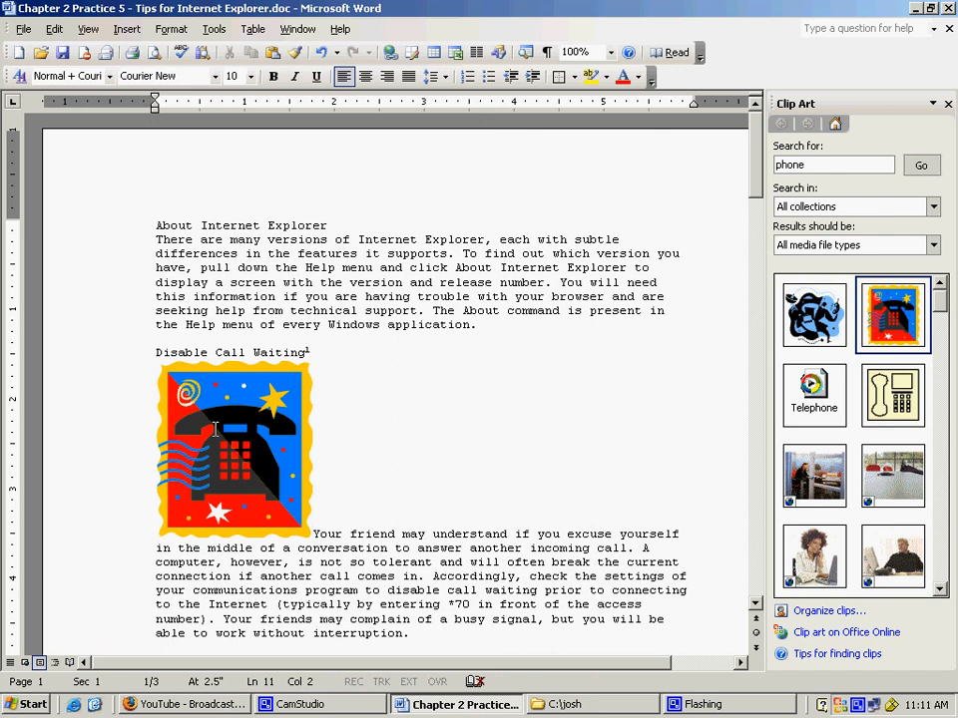
pyautogui.rightClick(216, 431)
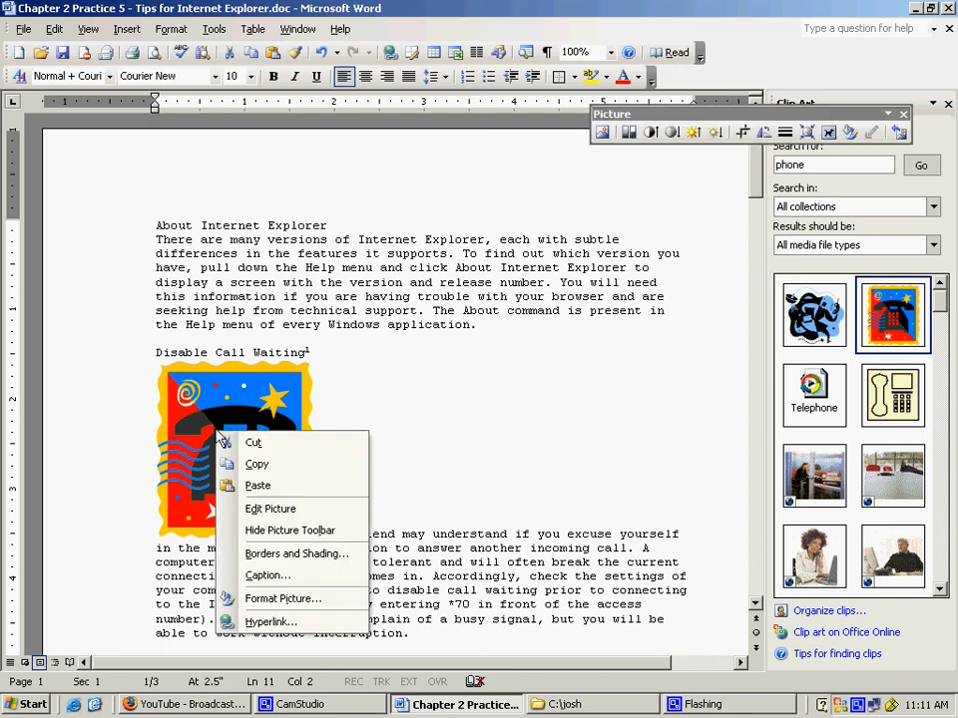
pyautogui.click(304, 600)
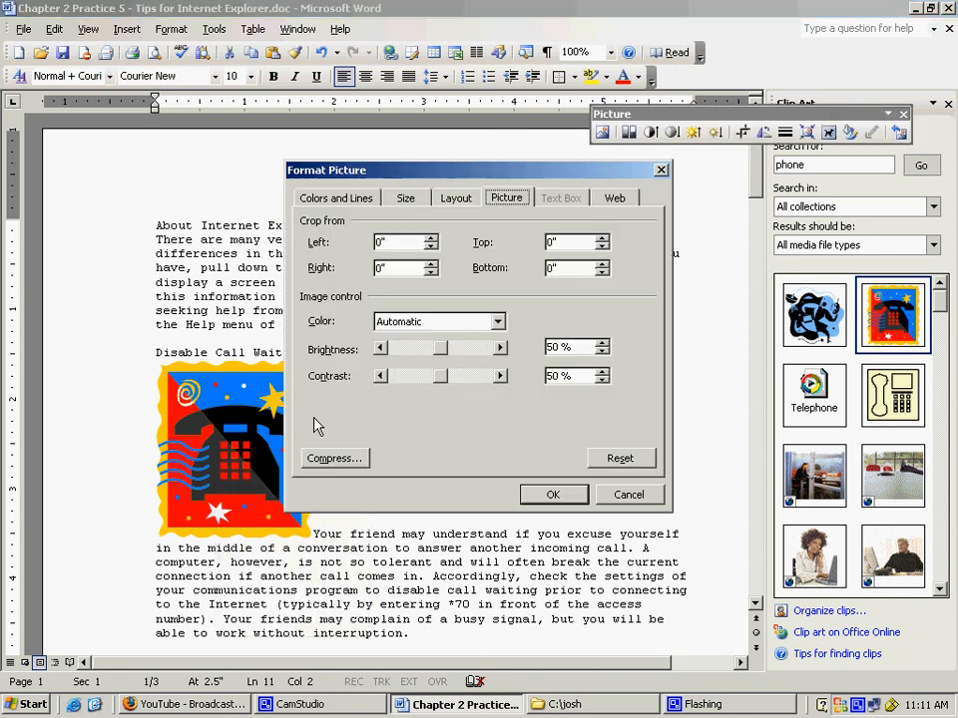
pyautogui.click(455, 198)
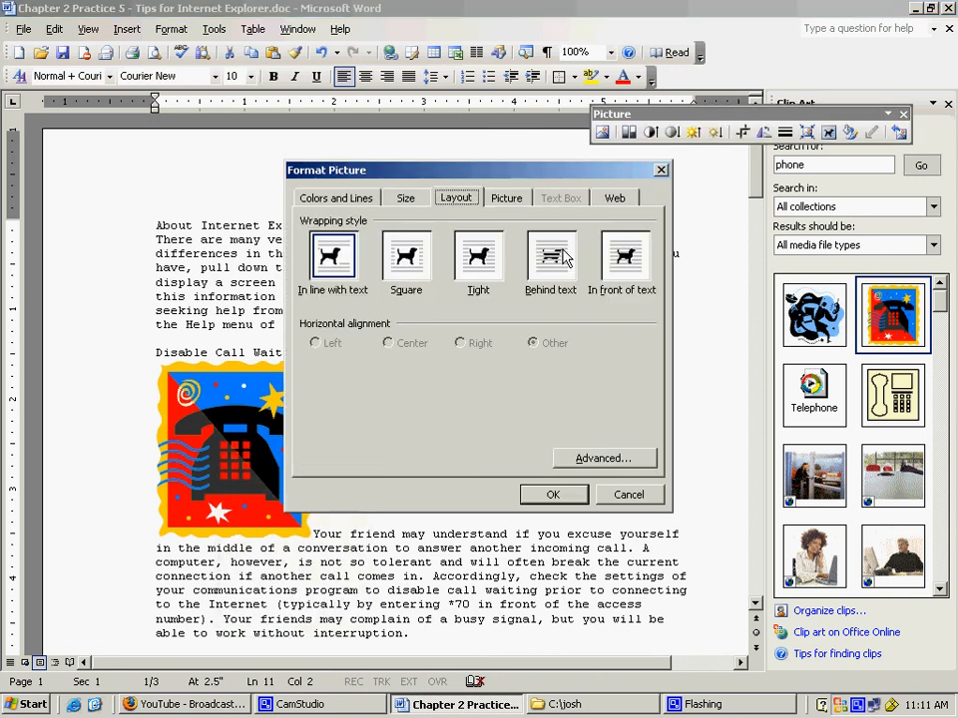
pyautogui.click(478, 258)
pyautogui.click(546, 495)
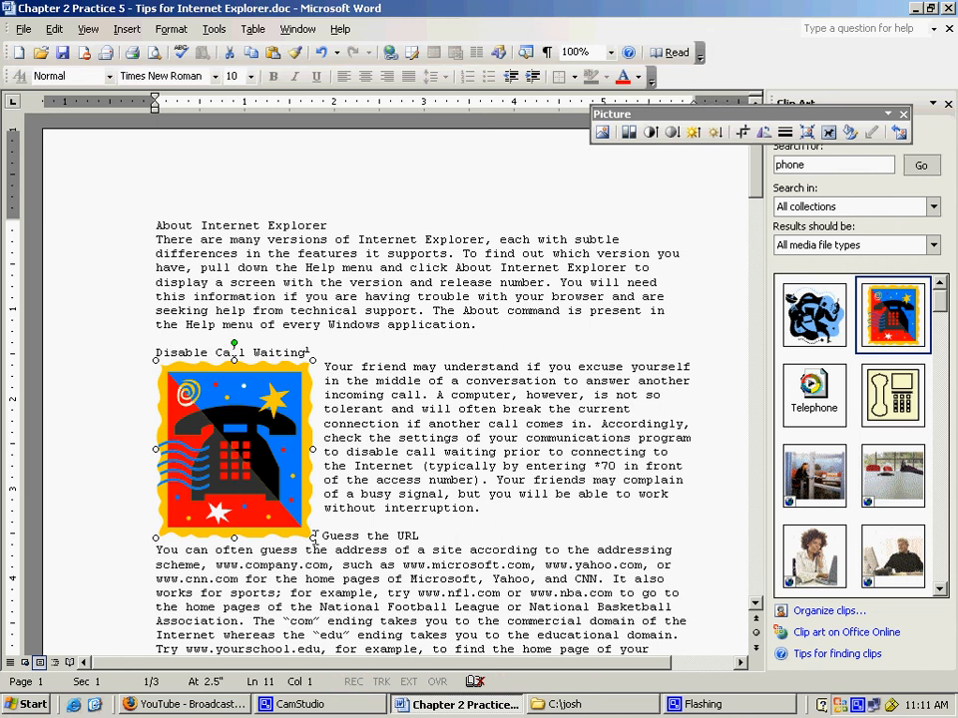
# - Shrink the red and blue telephone picture proportionally to about four text lines high at the paragraph's start
pyautogui.moveTo(312, 537); pyautogui.dragTo(290, 512)
pyautogui.moveTo(288, 419); pyautogui.dragTo(219, 383)
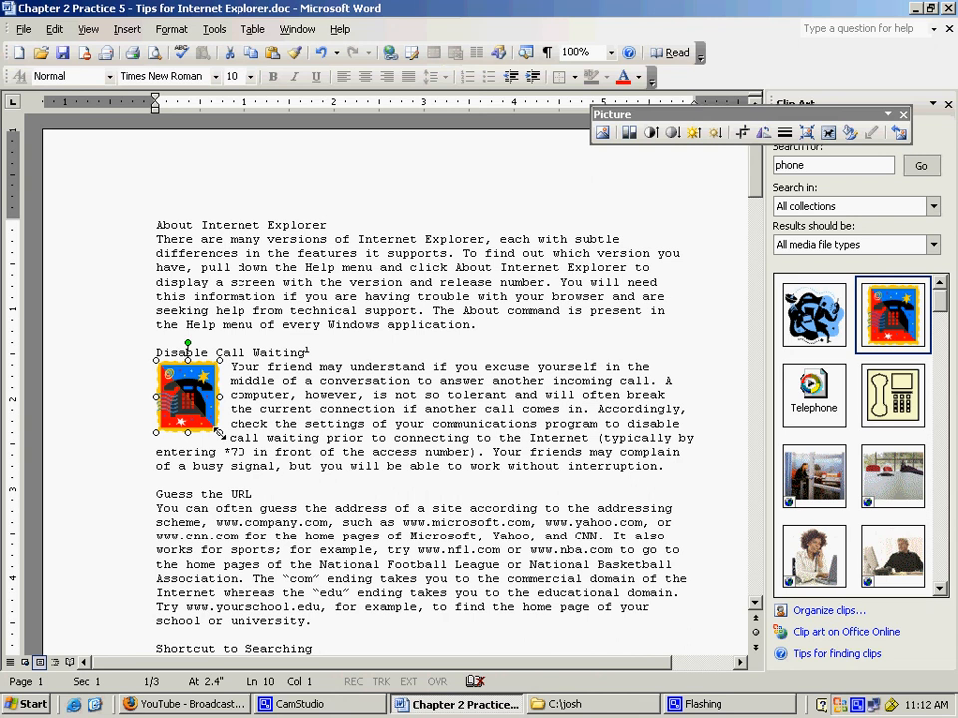
pyautogui.moveTo(219, 432); pyautogui.dragTo(210, 420)
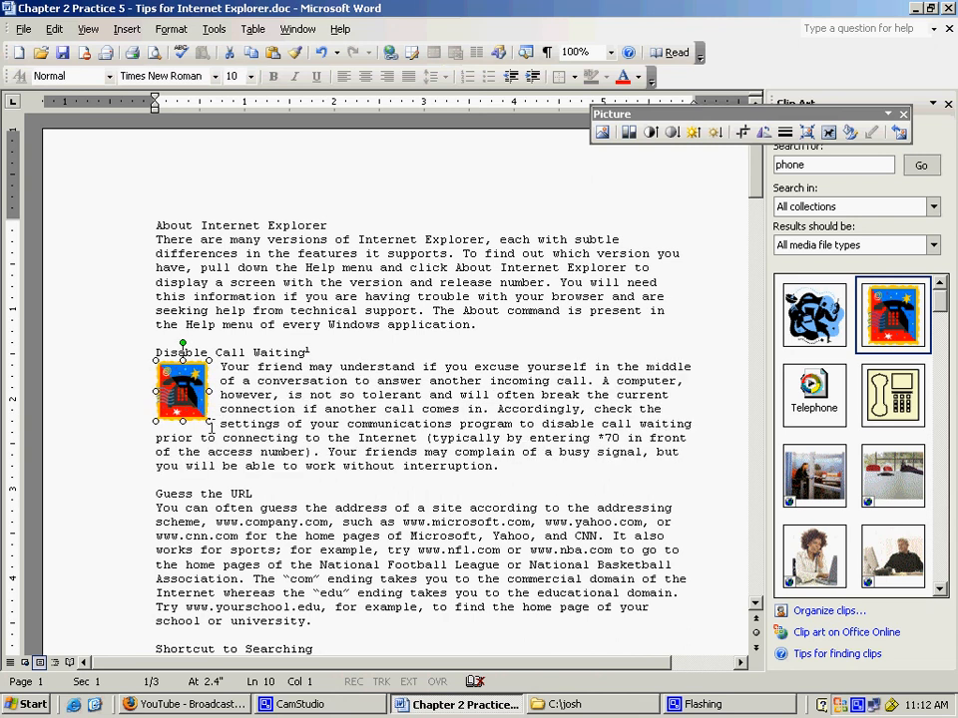
pyautogui.moveTo(209, 421); pyautogui.dragTo(200, 410)
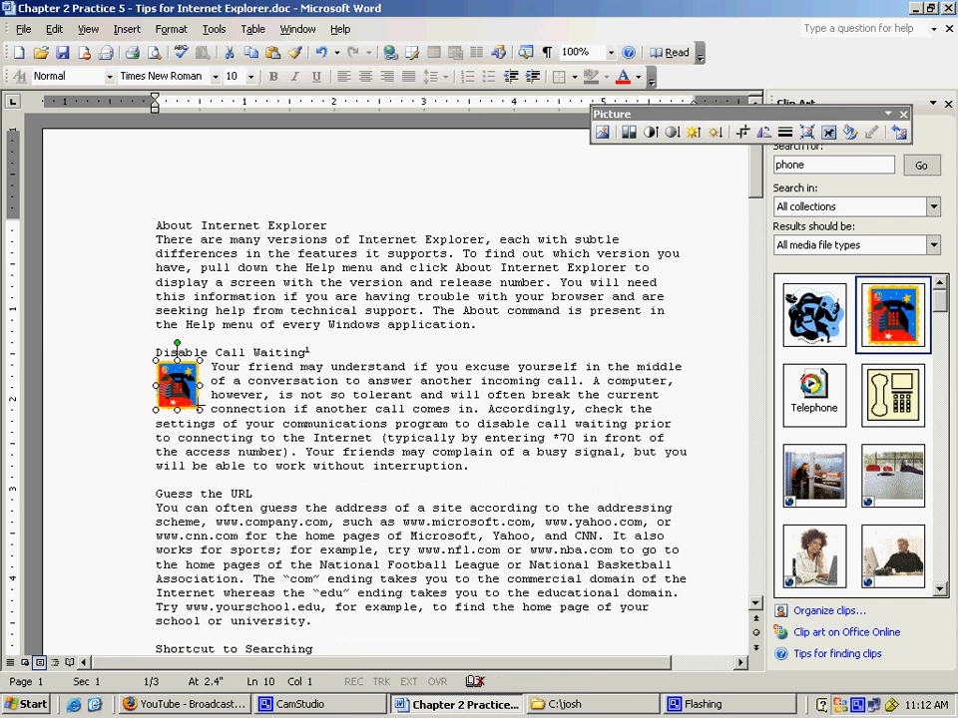